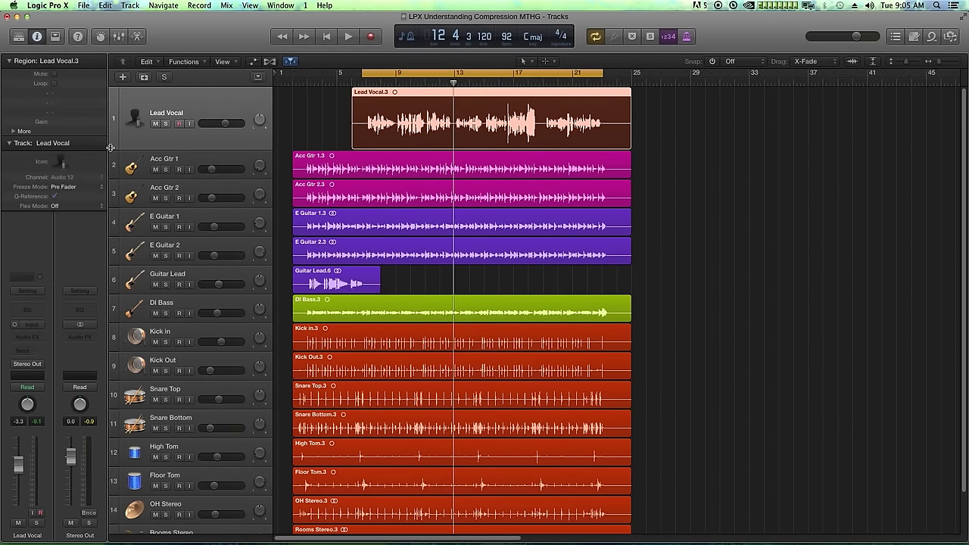
Enlarge the Lead Vocal track, zoom in, and play the song from bar 17 to bar 21
{"action": "left_click_drag", "start_coordinate": [111, 148], "coordinate": [110, 232]}
{"action": "left_click", "coordinate": [305, 174]}
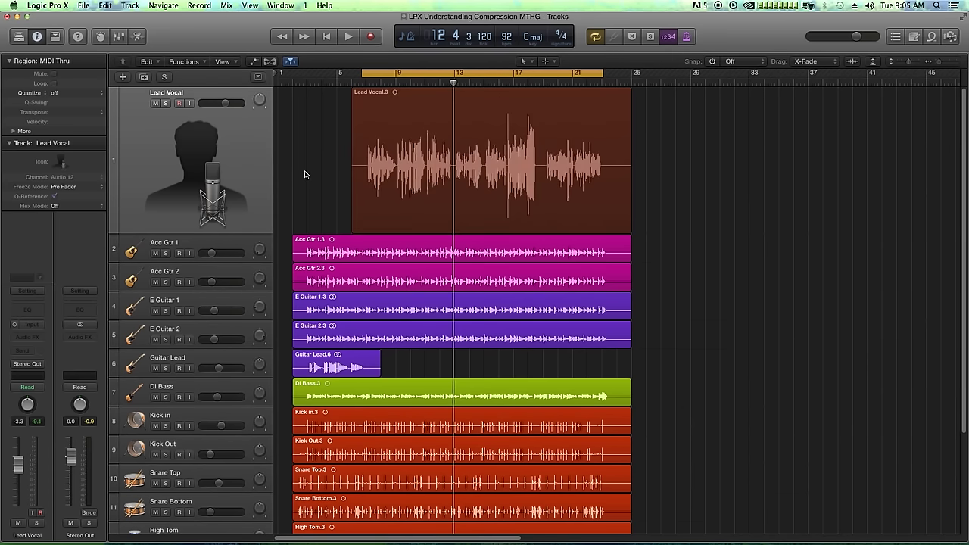
{"action": "key", "text": "super+Right"}
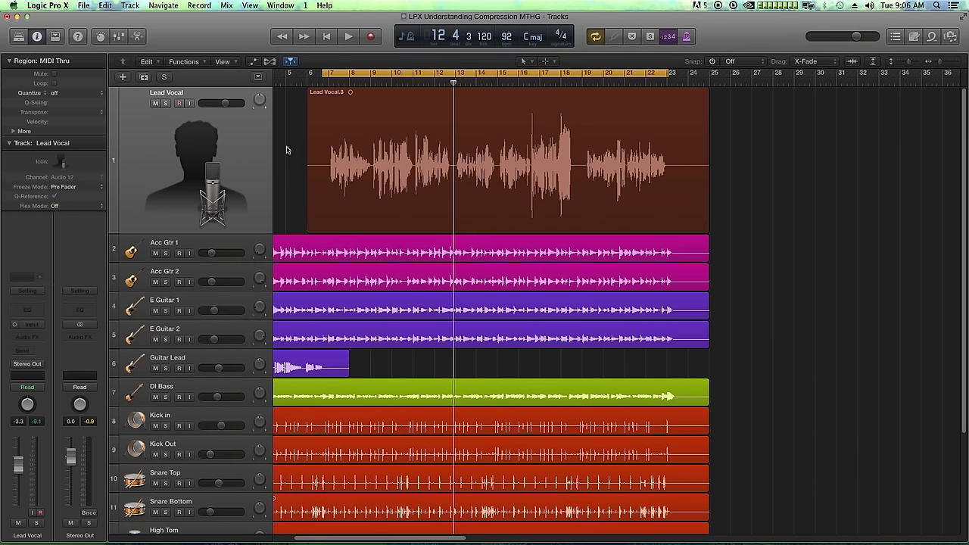
{"action": "key", "text": "space"}
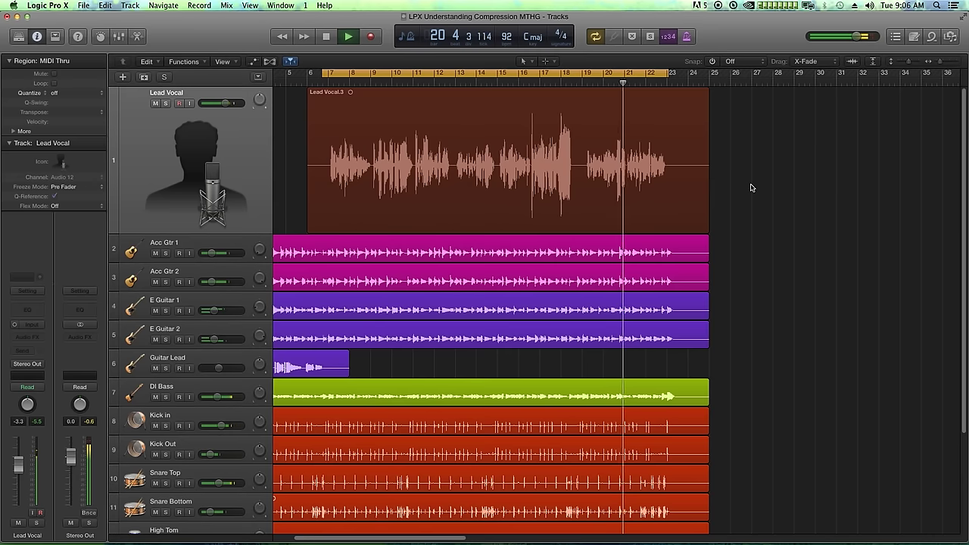
{"action": "key", "text": "space"}
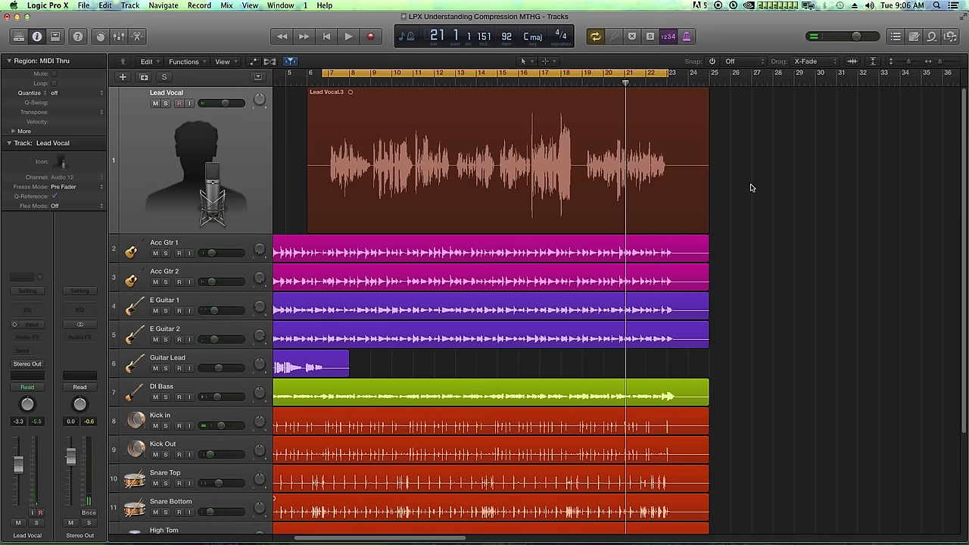
Select Lead Vocal and go to Utility > I/O > Mono in its Audio FX menu
{"action": "left_click", "coordinate": [218, 171]}
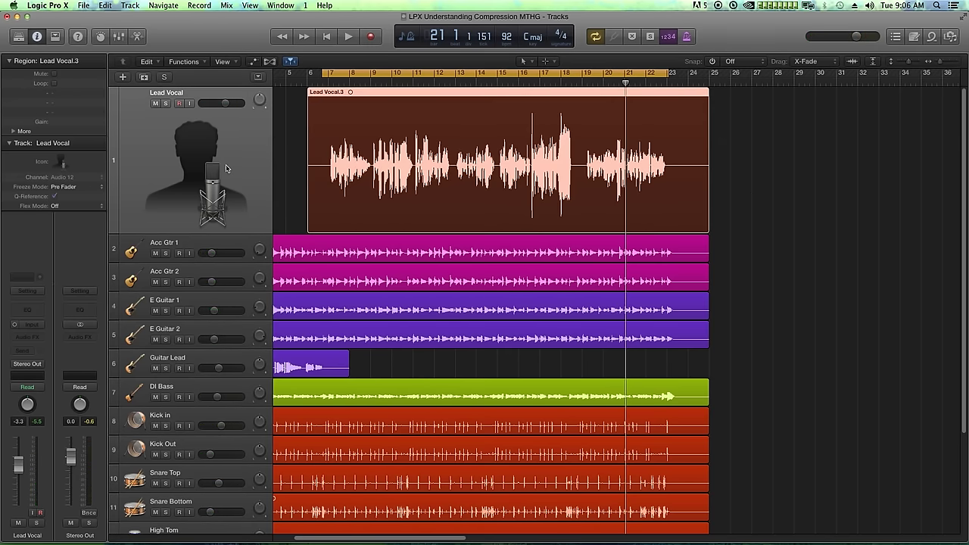
{"action": "left_click", "coordinate": [32, 340]}
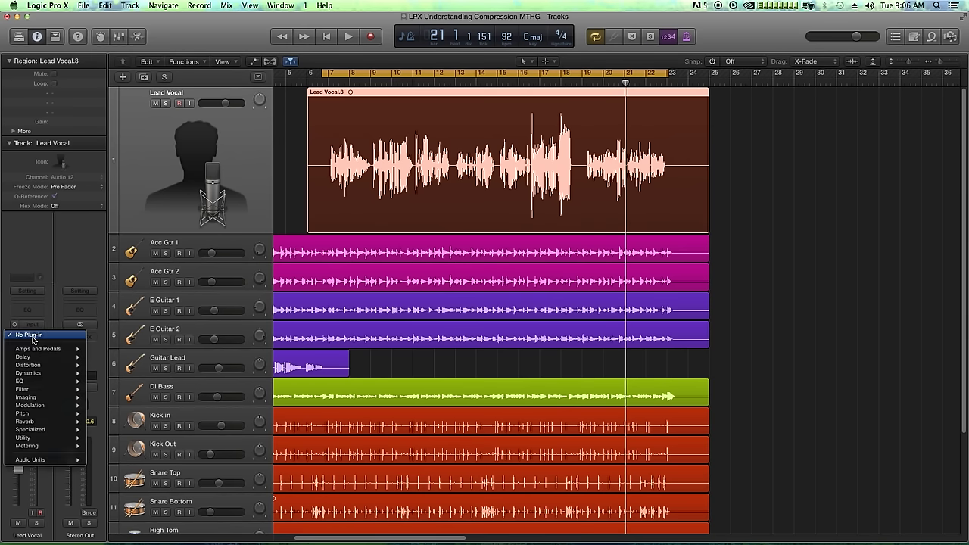
{"action": "mouse_move", "coordinate": [28, 439]}
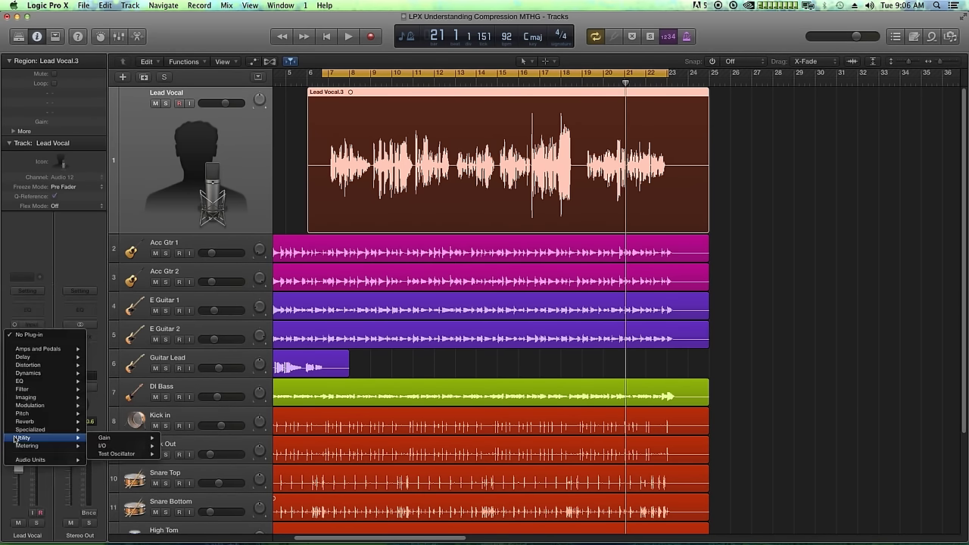
{"action": "mouse_move", "coordinate": [111, 447]}
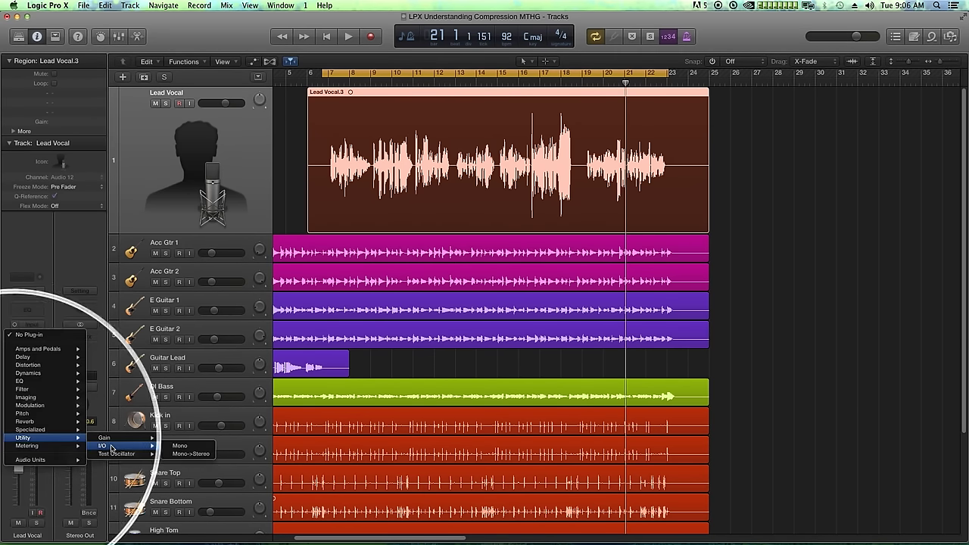
Insert the mono I/O plug-in and position and resize its window beside the tracks
{"action": "left_click", "coordinate": [182, 443]}
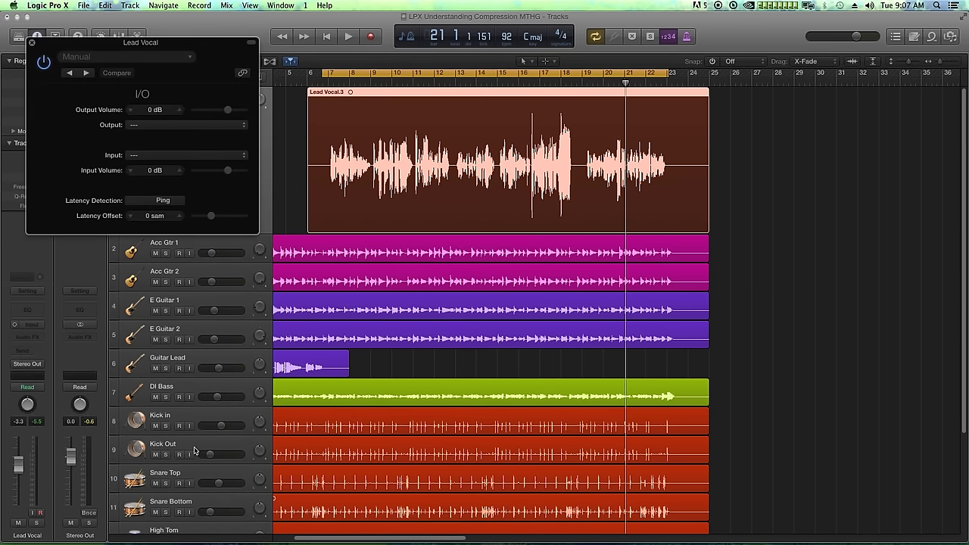
{"action": "left_click_drag", "start_coordinate": [167, 48], "coordinate": [279, 189]}
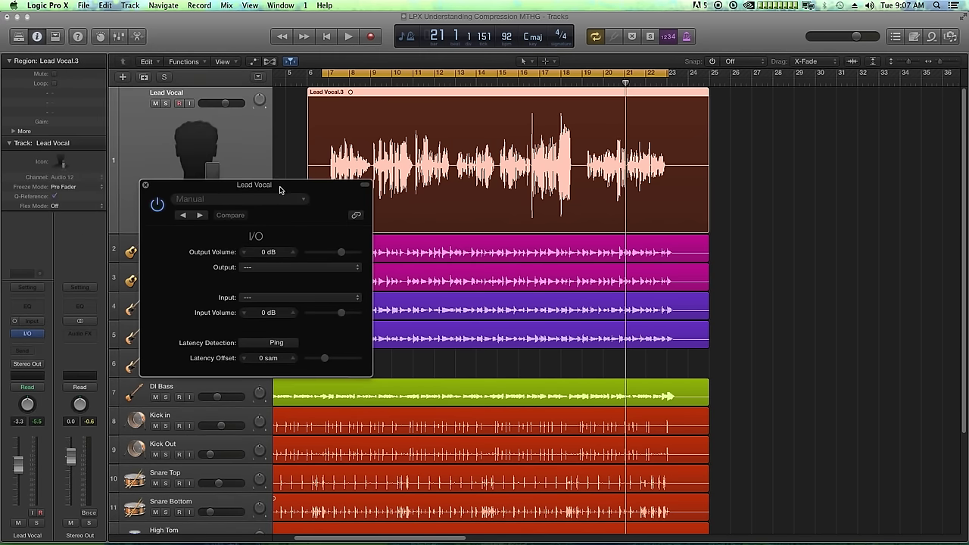
{"action": "left_click_drag", "start_coordinate": [371, 376], "coordinate": [420, 453]}
{"action": "left_click_drag", "start_coordinate": [328, 184], "coordinate": [497, 213]}
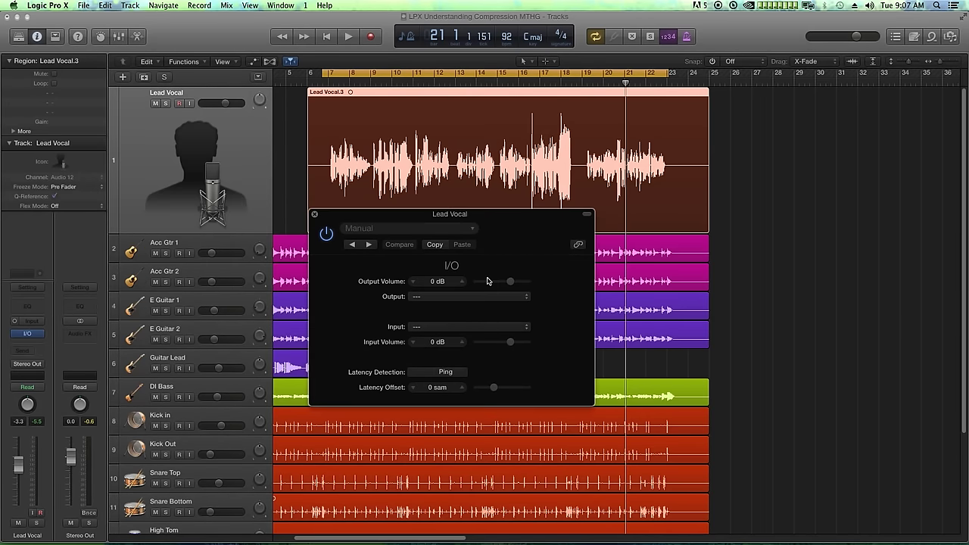
Set both the I/O plug-in's Output and Input to channel 3
{"action": "left_click", "coordinate": [422, 300]}
{"action": "left_click", "coordinate": [451, 322]}
{"action": "left_click", "coordinate": [418, 328]}
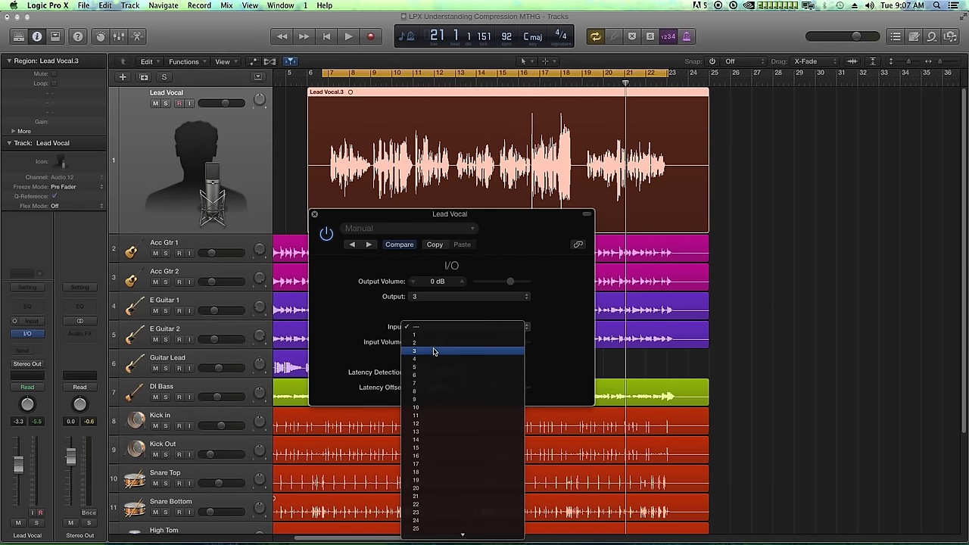
{"action": "left_click", "coordinate": [434, 352]}
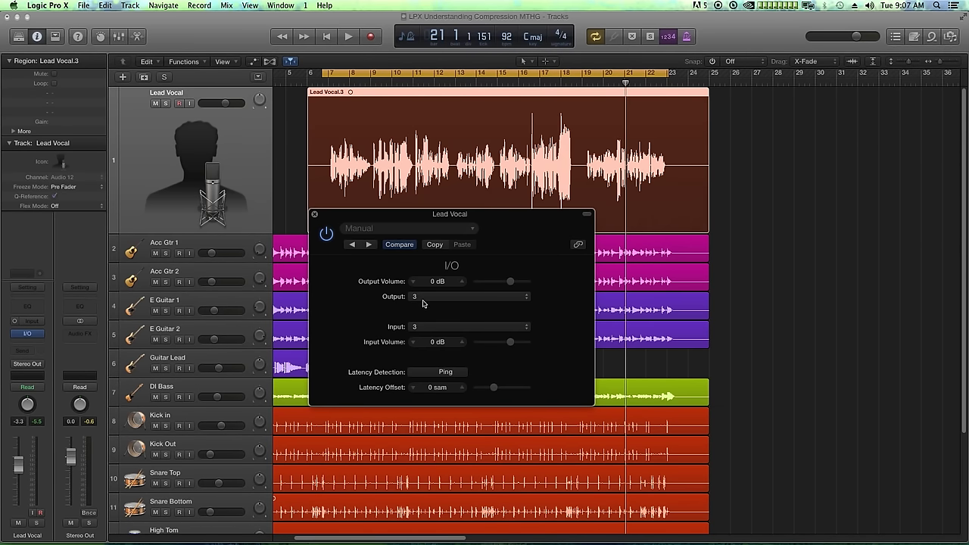
{"action": "left_click", "coordinate": [422, 301]}
Keep I/O output volume at 0 dB, ping for a +36 sam offset, and play the song
{"action": "left_click_drag", "start_coordinate": [510, 285], "coordinate": [507, 284]}
{"action": "left_click", "coordinate": [508, 284], "text": "alt"}
{"action": "left_click", "coordinate": [445, 372]}
{"action": "key", "text": "space"}
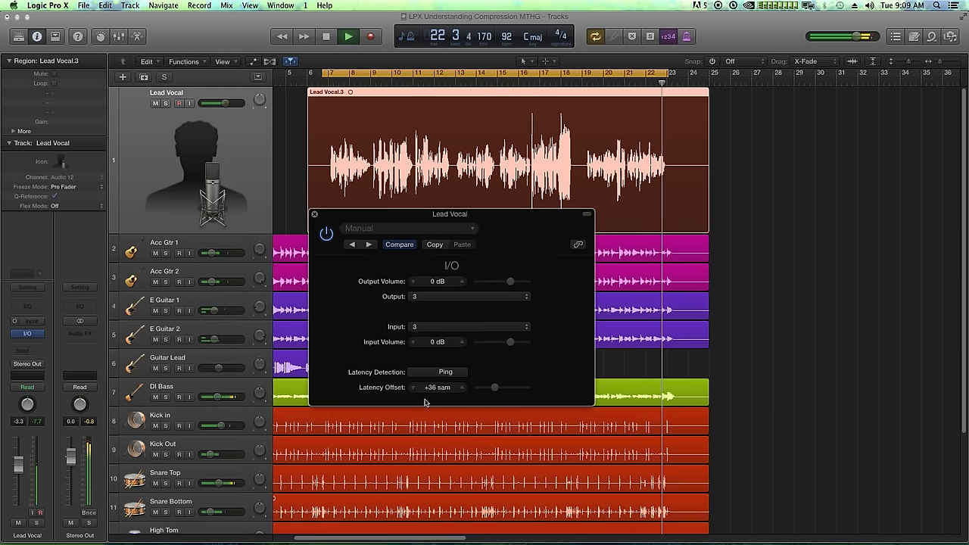
Stop playback, close the I/O plug-in window, and raise the Lead Vocal fader to -2.6 dB
{"action": "key", "text": "space"}
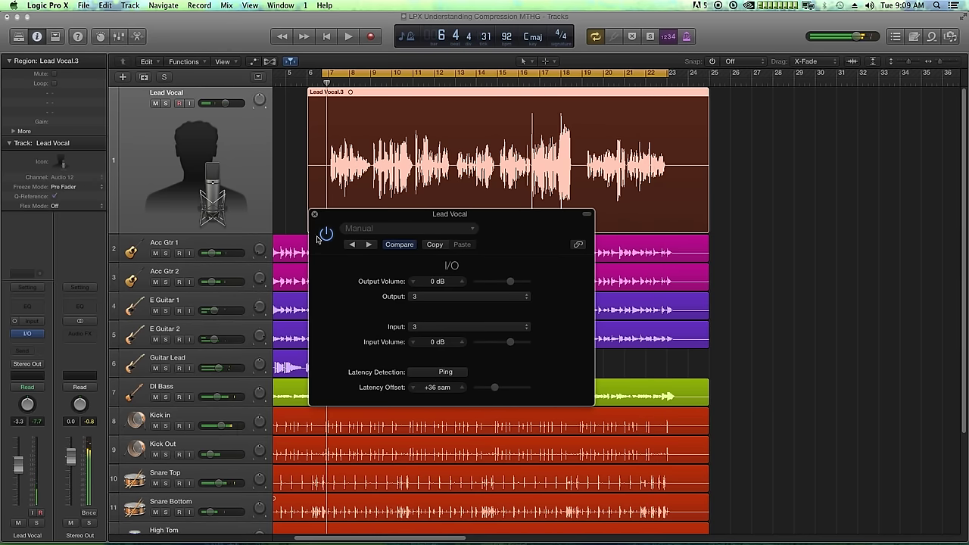
{"action": "left_click", "coordinate": [315, 215]}
{"action": "left_click", "coordinate": [767, 189]}
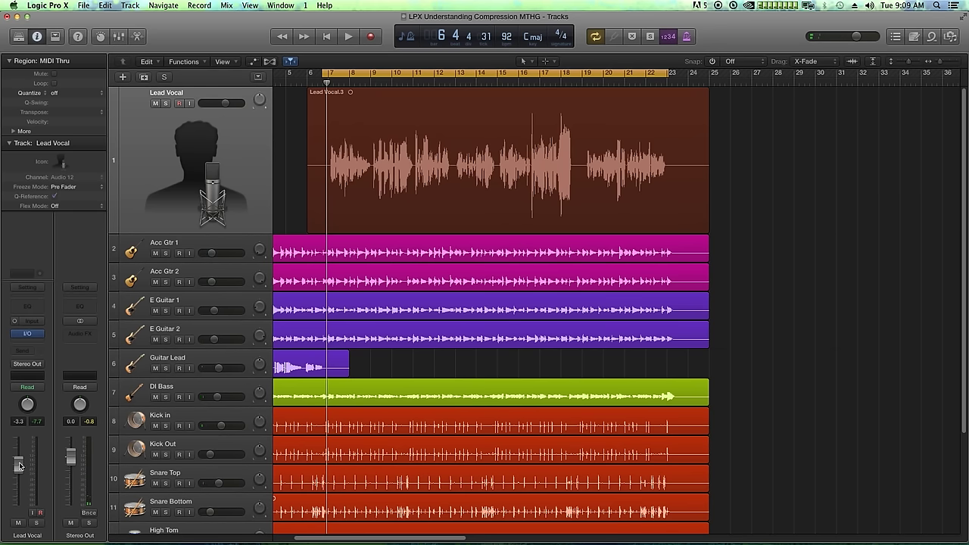
{"action": "left_click_drag", "start_coordinate": [21, 466], "coordinate": [21, 462]}
{"action": "left_click", "coordinate": [187, 149]}
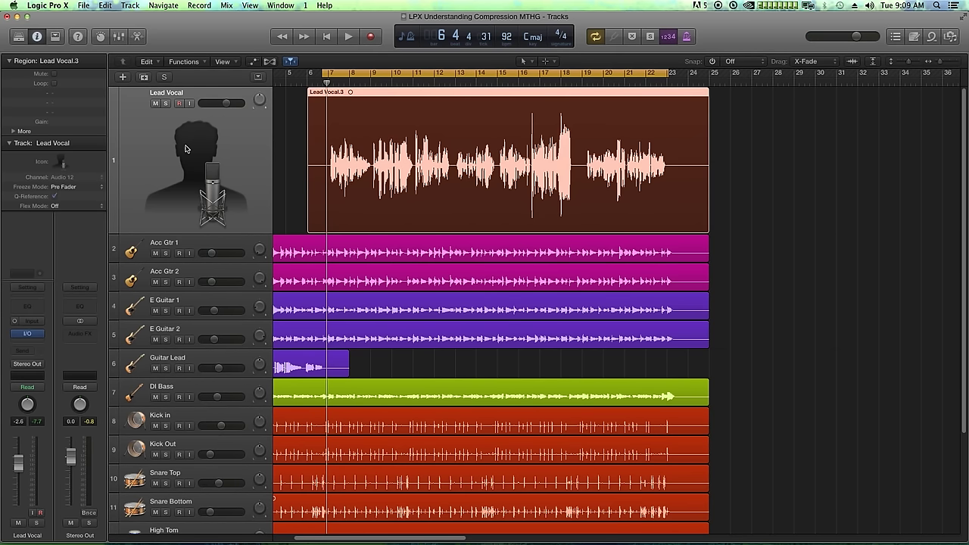
{"action": "left_click", "coordinate": [731, 164]}
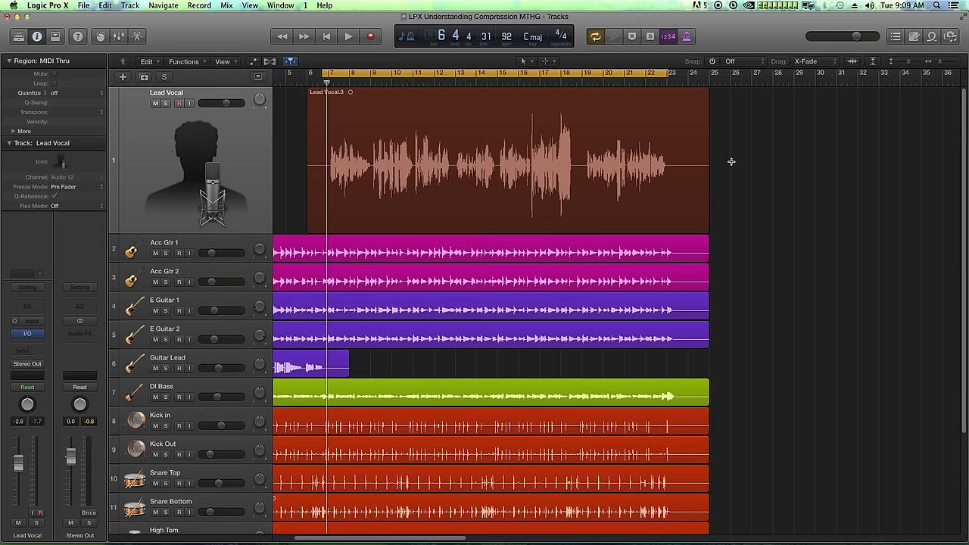
Create a taller audio track named 'Lead Vox Vari-Mu' with a singer icon
{"action": "key", "text": "alt+super+n"}
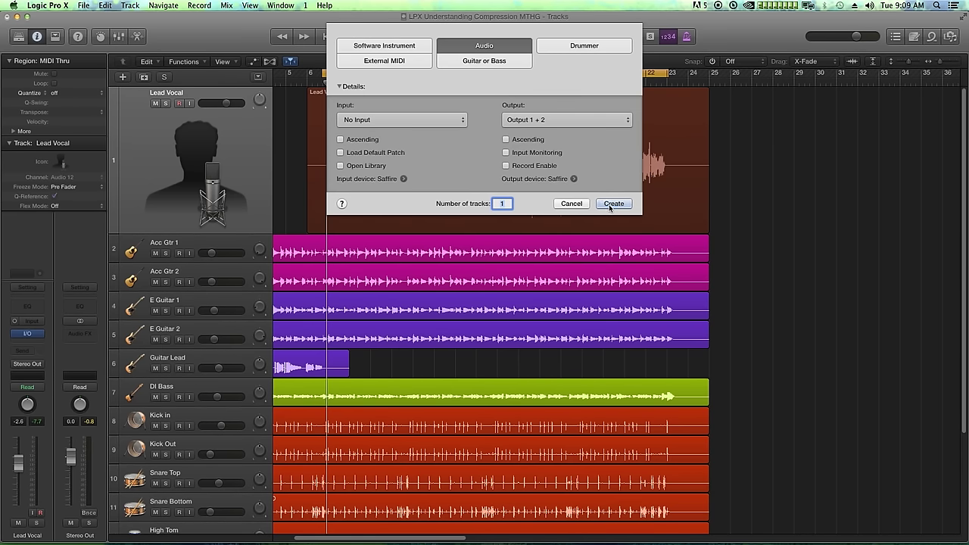
{"action": "left_click", "coordinate": [613, 204]}
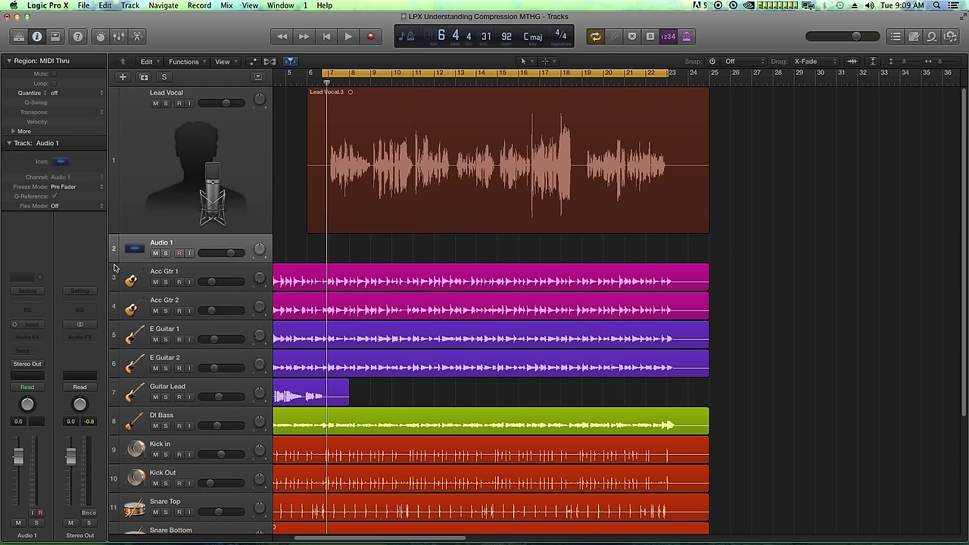
{"action": "left_click_drag", "start_coordinate": [112, 262], "coordinate": [112, 316]}
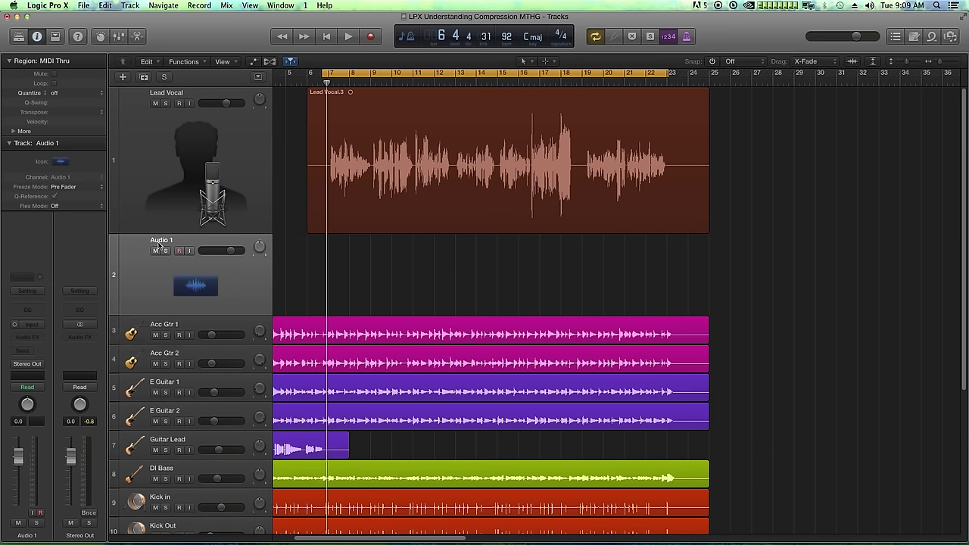
{"action": "double_click", "coordinate": [160, 240]}
{"action": "type", "text": "Lead Vo"}
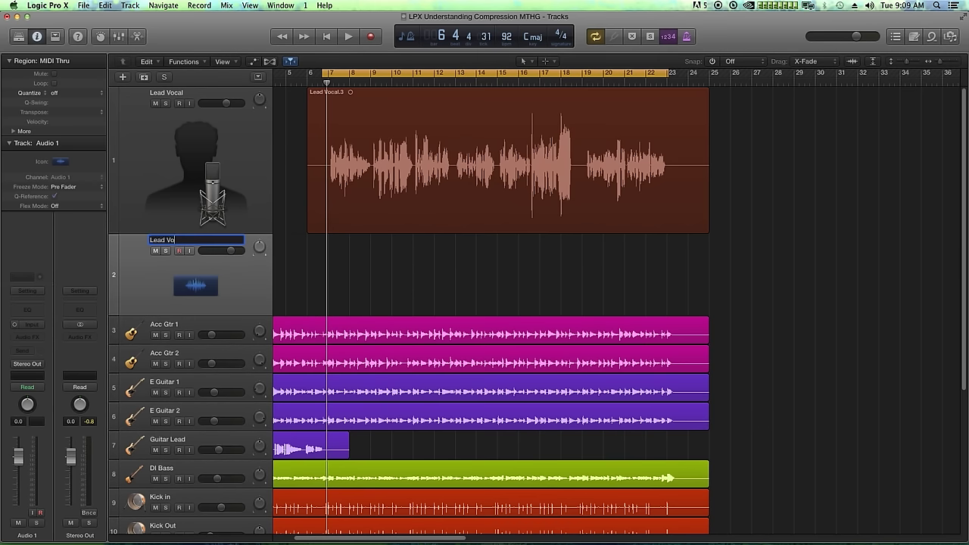
{"action": "type", "text": "x Vari-Mu"}
{"action": "key", "text": "Return"}
{"action": "left_click", "coordinate": [195, 285]}
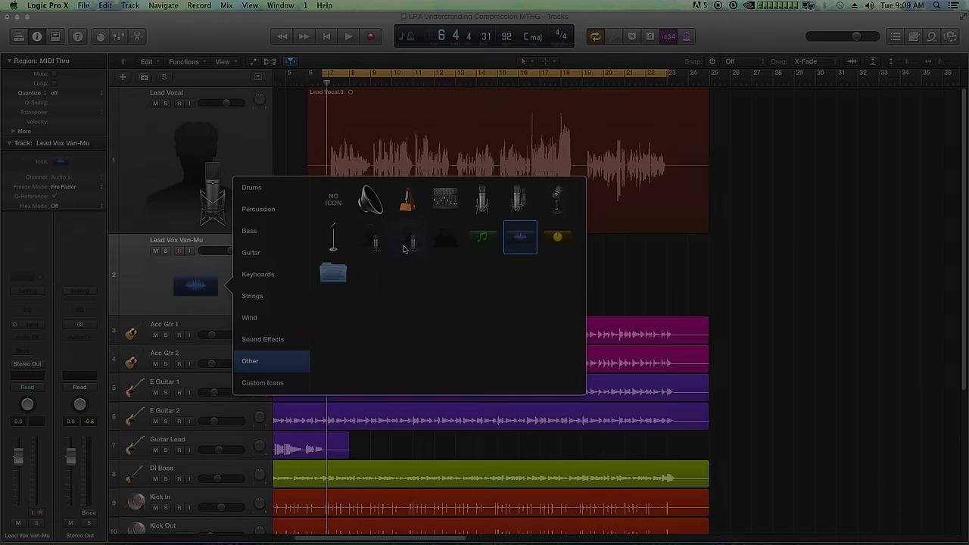
{"action": "left_click", "coordinate": [520, 237]}
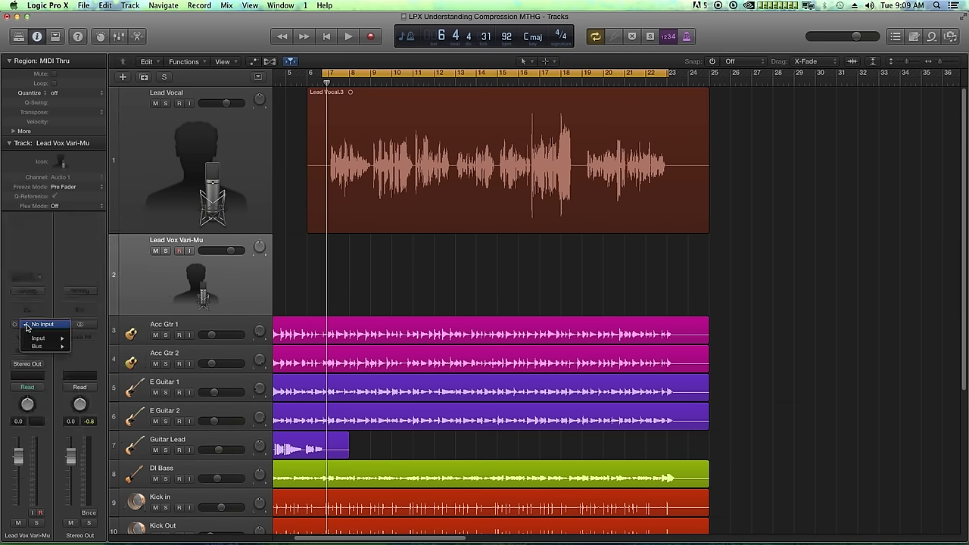
Set Lead Vox Vari-Mu's input to Input 3, then open Lead Vocal's plug-in list
{"action": "left_click", "coordinate": [27, 325]}
{"action": "mouse_move", "coordinate": [38, 340]}
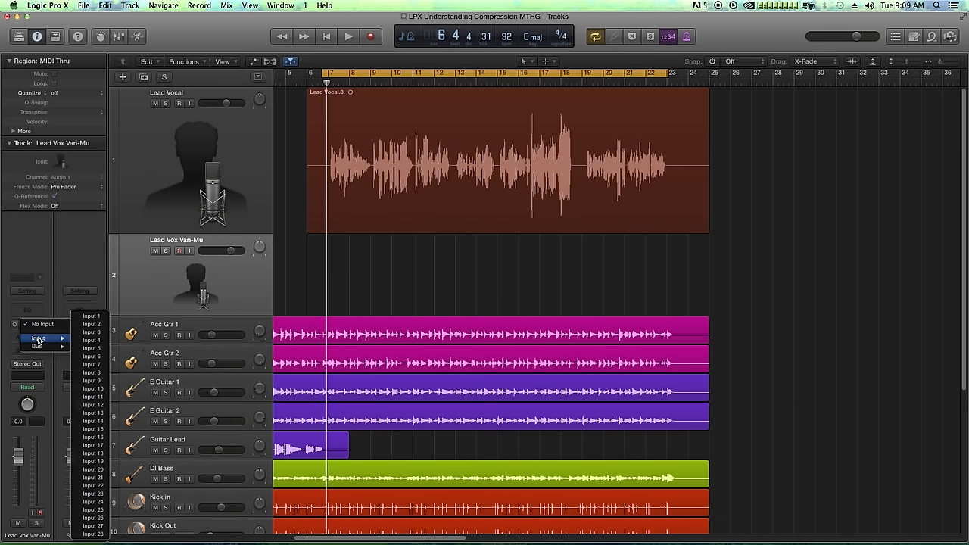
{"action": "left_click", "coordinate": [96, 332]}
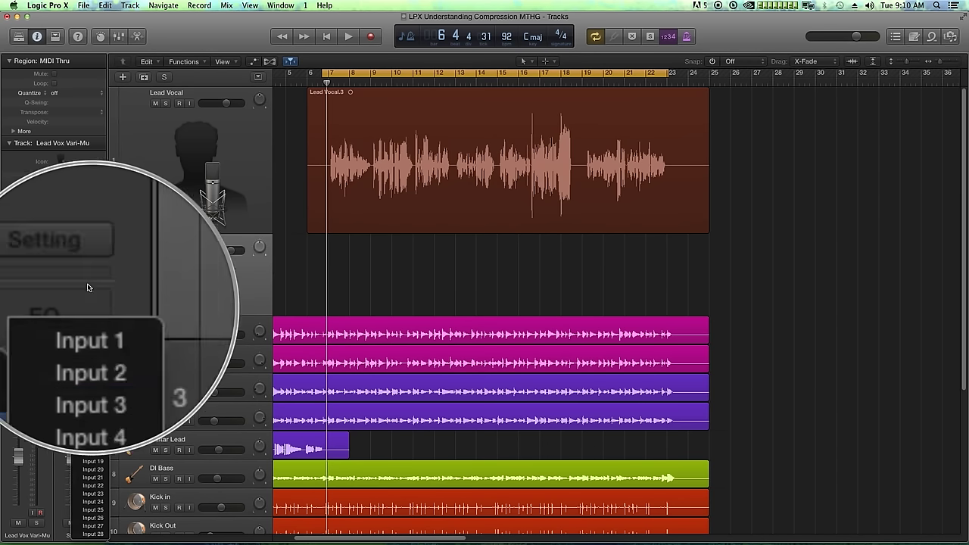
{"action": "left_click", "coordinate": [130, 207]}
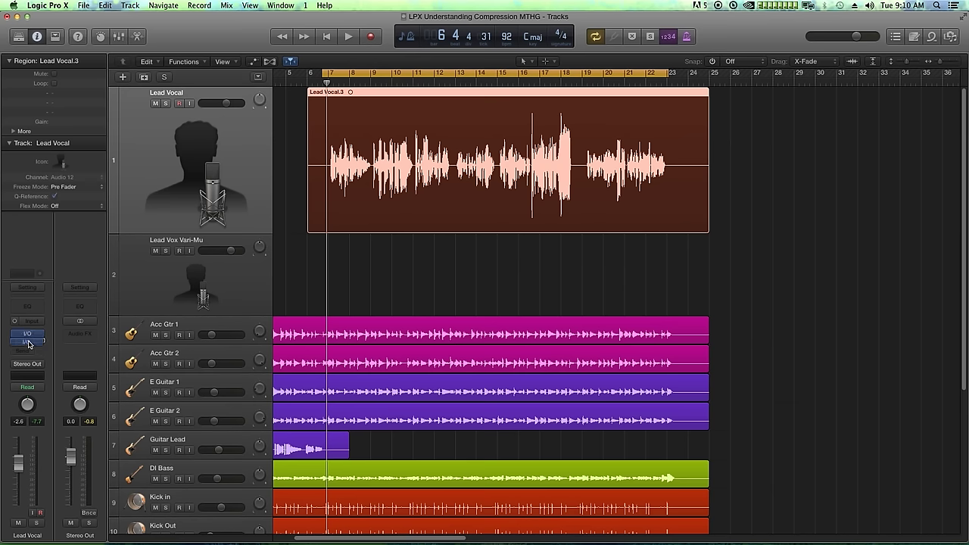
{"action": "left_click", "coordinate": [37, 325]}
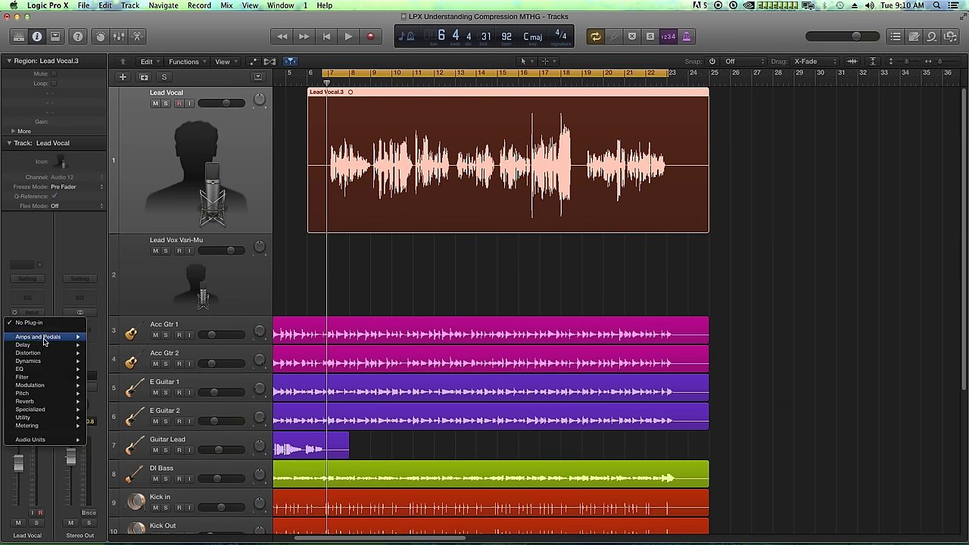
Add a Channel EQ to Lead Vocal with a ~43 Hz low cut and a high-band boost
{"action": "mouse_move", "coordinate": [45, 369]}
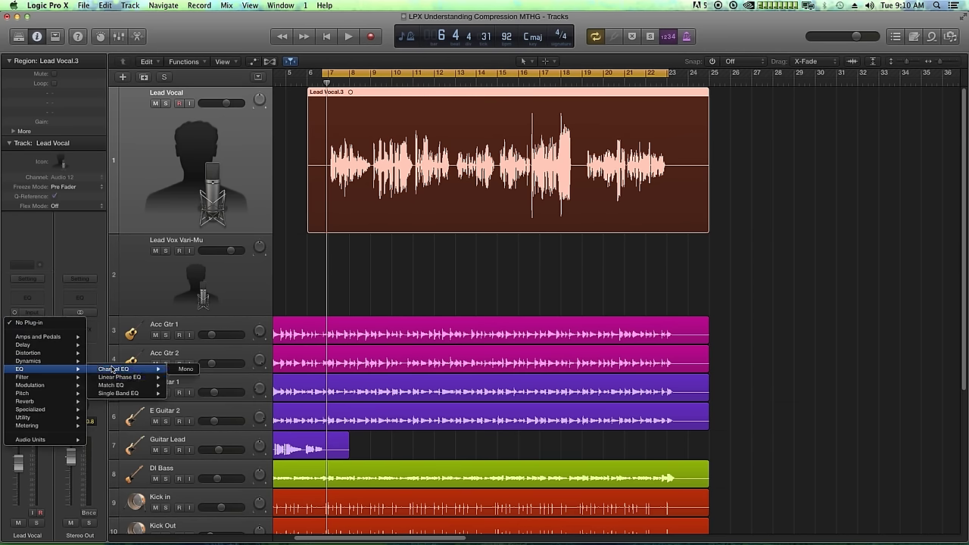
{"action": "key", "text": "Escape"}
{"action": "key", "text": "e"}
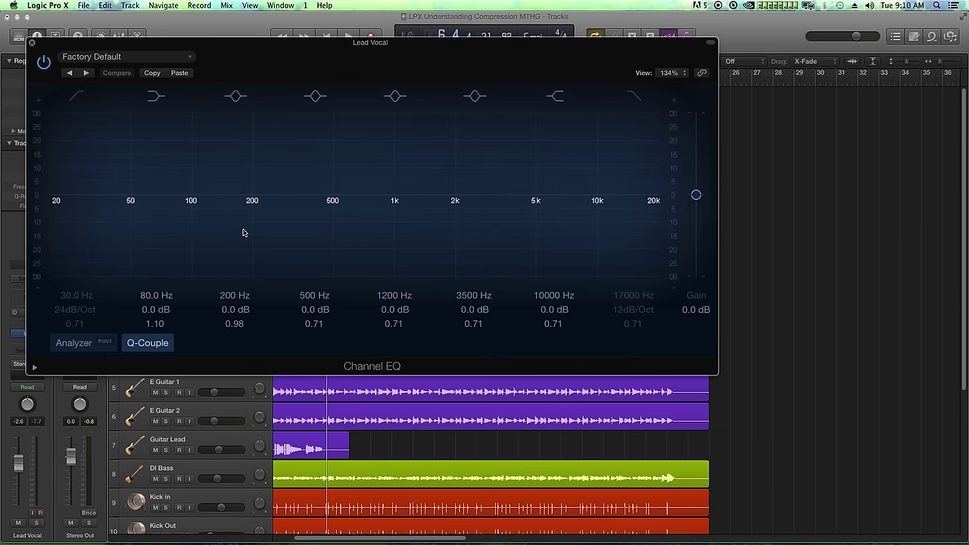
{"action": "left_click", "coordinate": [76, 95]}
{"action": "left_click_drag", "start_coordinate": [85, 294], "coordinate": [85, 275]}
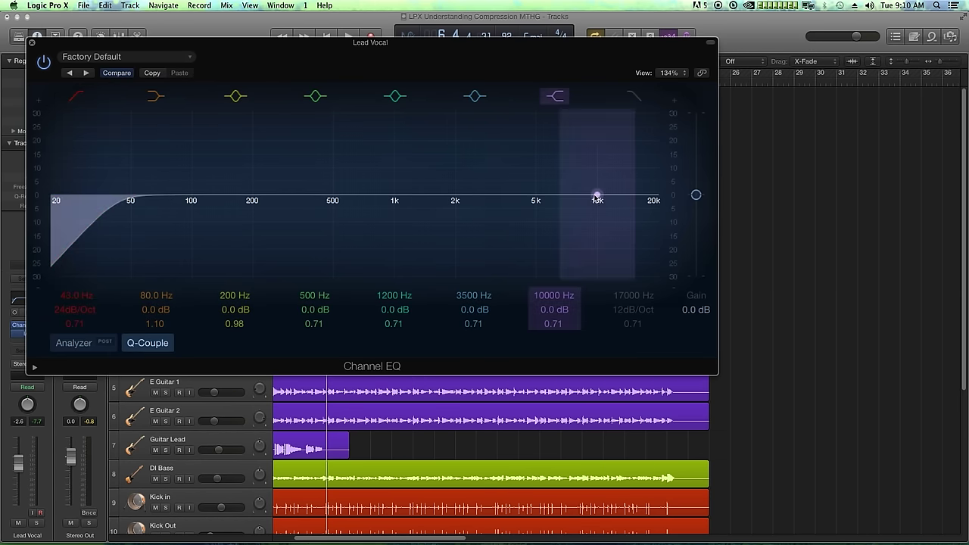
{"action": "left_click_drag", "start_coordinate": [505, 195], "coordinate": [589, 184]}
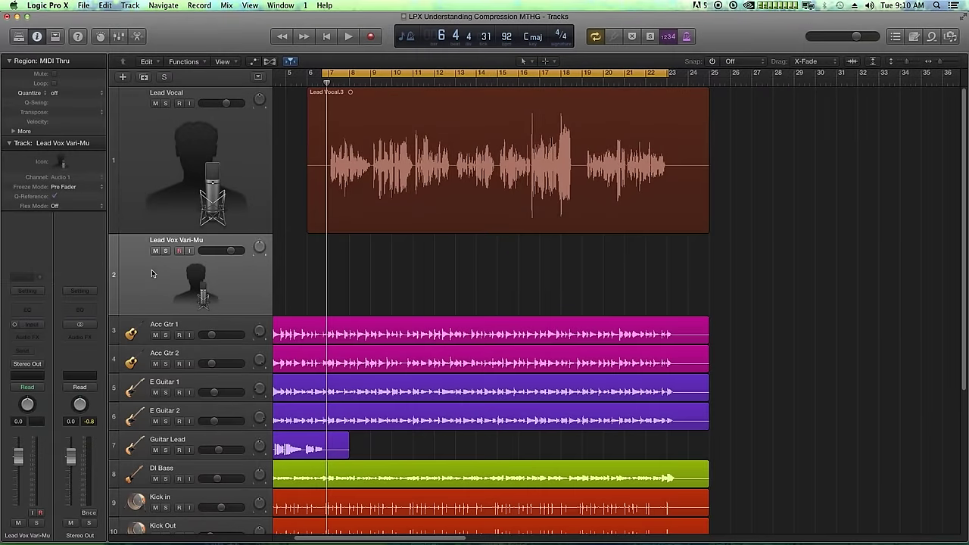
Route the Lead Vocal output to Bus 1
{"action": "left_click", "coordinate": [156, 230]}
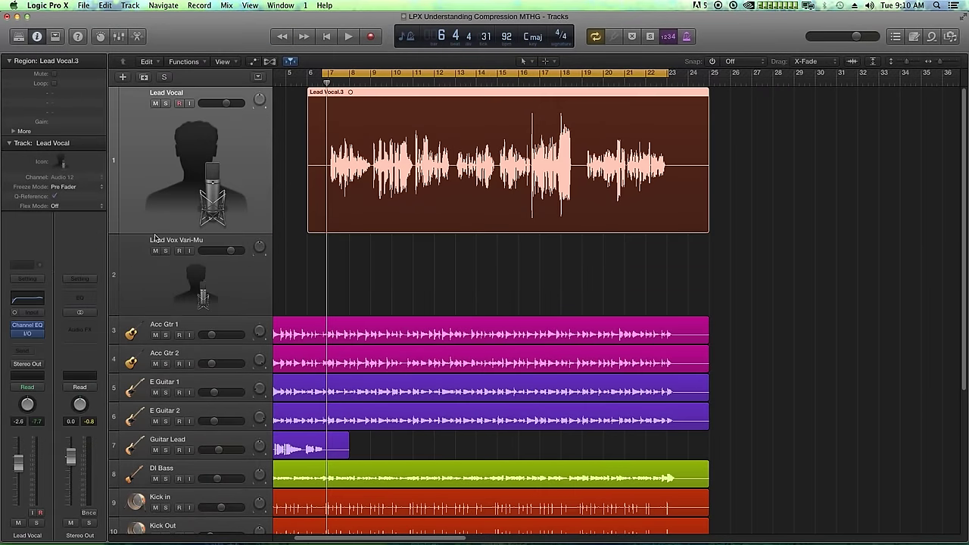
{"action": "left_click", "coordinate": [26, 364]}
{"action": "mouse_move", "coordinate": [32, 398]}
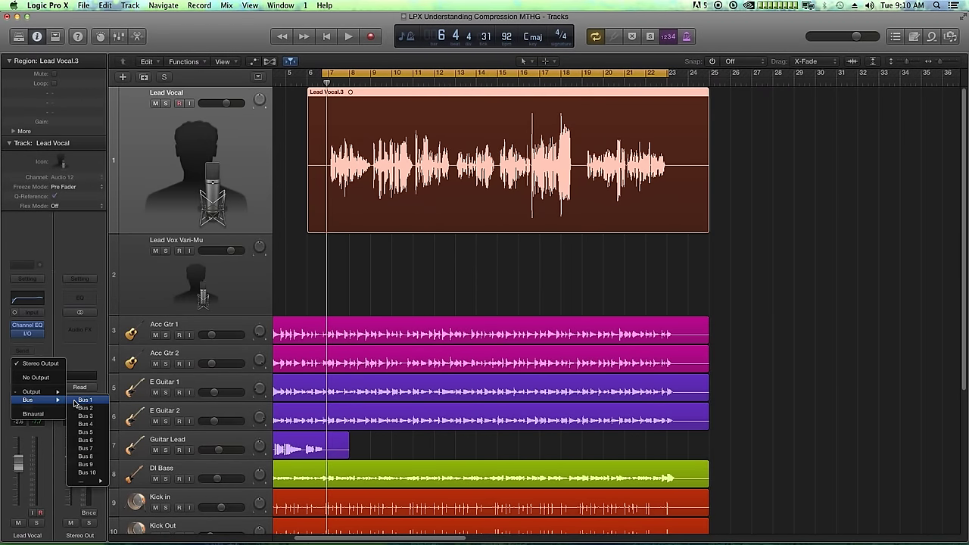
{"action": "left_click", "coordinate": [84, 400]}
Set Bus 1 as the Lead Vox Vari-Mu track's input
{"action": "left_click", "coordinate": [167, 292]}
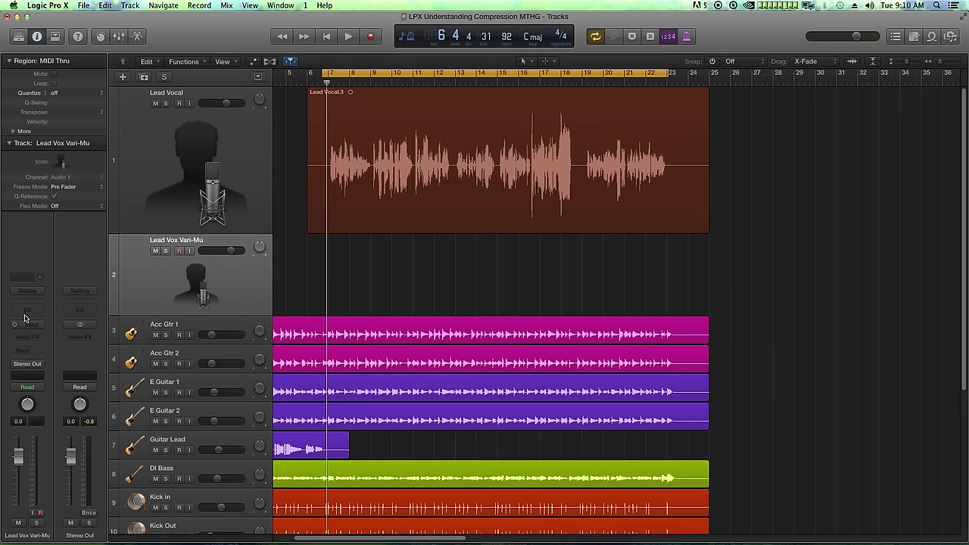
{"action": "mouse_move", "coordinate": [58, 345]}
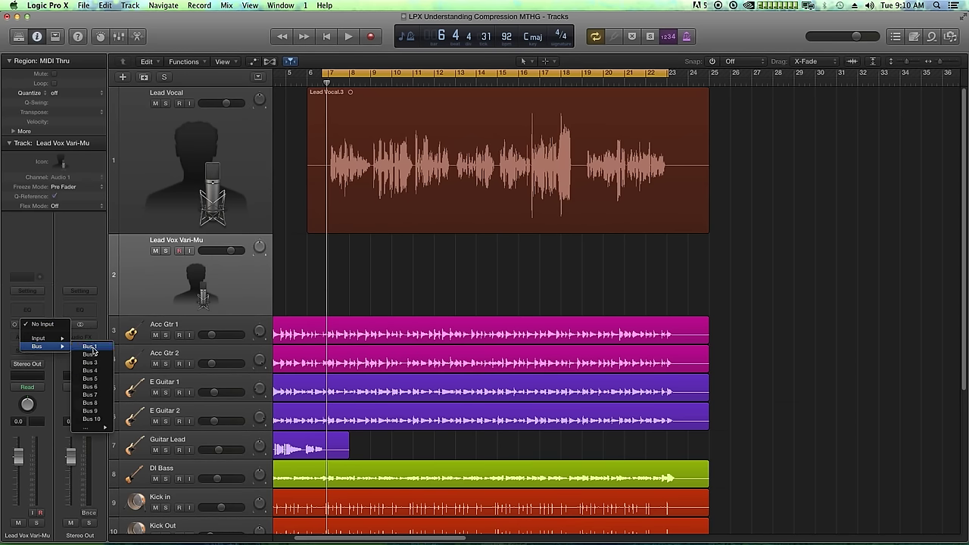
{"action": "left_click", "coordinate": [91, 348]}
{"action": "key", "text": "Up"}
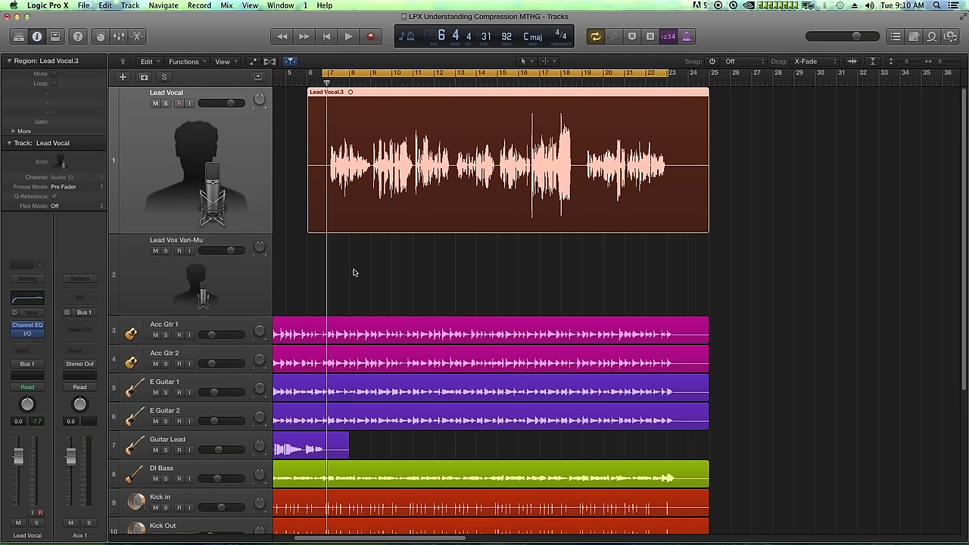
Try recording and dismiss the 'No input source selected!' alert twice
{"action": "key", "text": "r"}
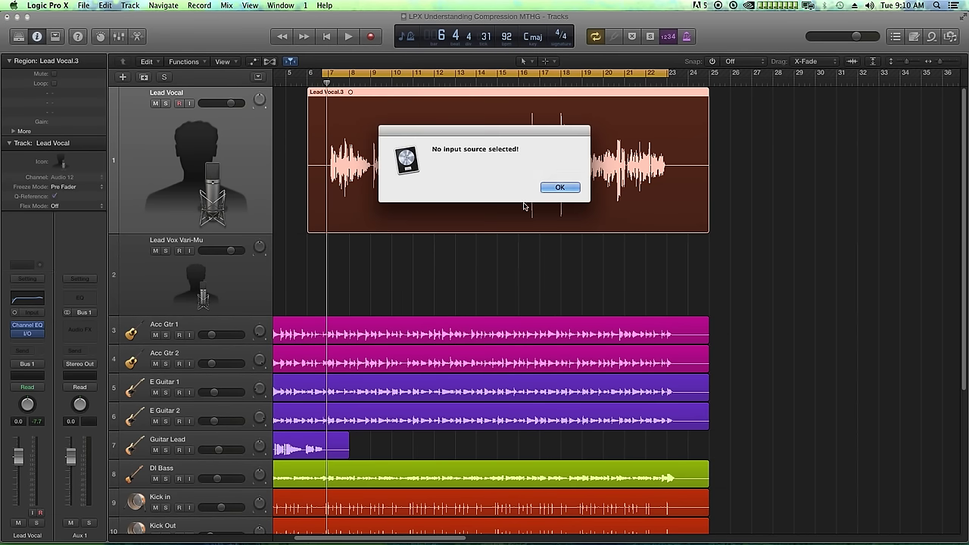
{"action": "left_click", "coordinate": [560, 188]}
{"action": "key", "text": "r"}
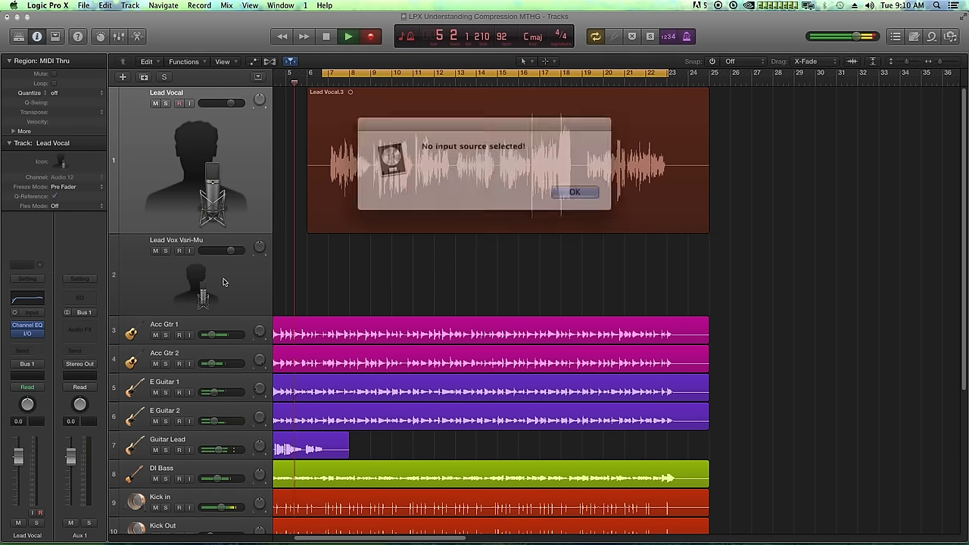
{"action": "left_click", "coordinate": [560, 188]}
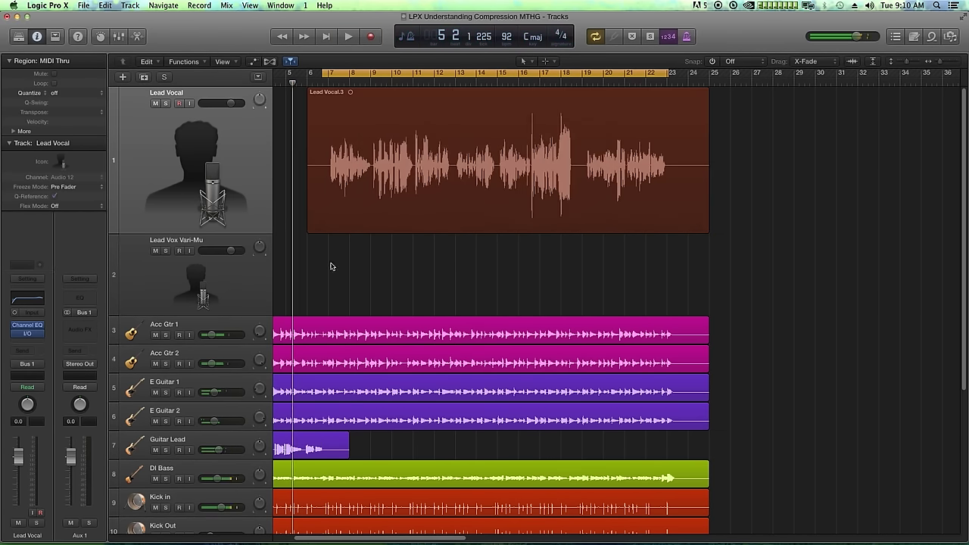
Record the compressed vocal onto Lead Vox Vari-Mu from bar 5, with Cycle turned off
{"action": "left_click", "coordinate": [194, 268]}
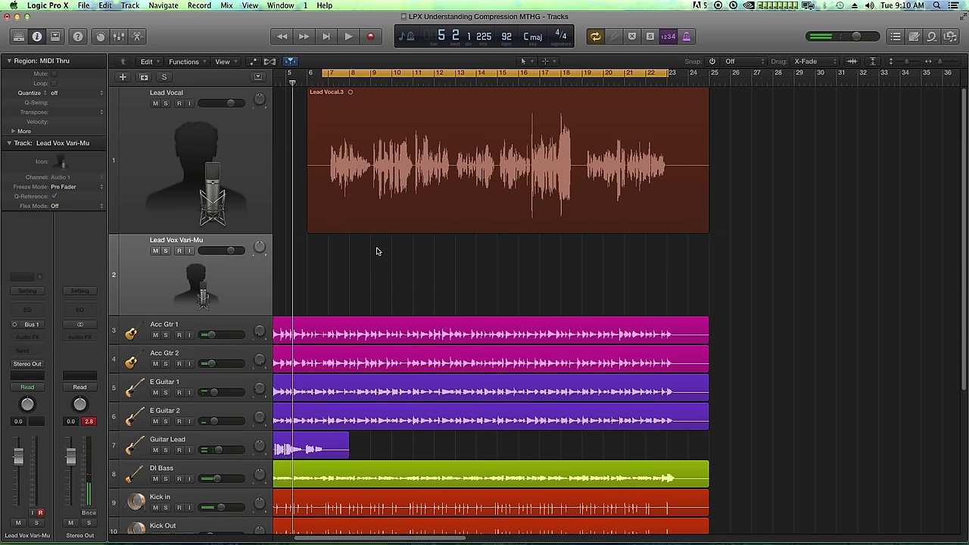
{"action": "key", "text": "space"}
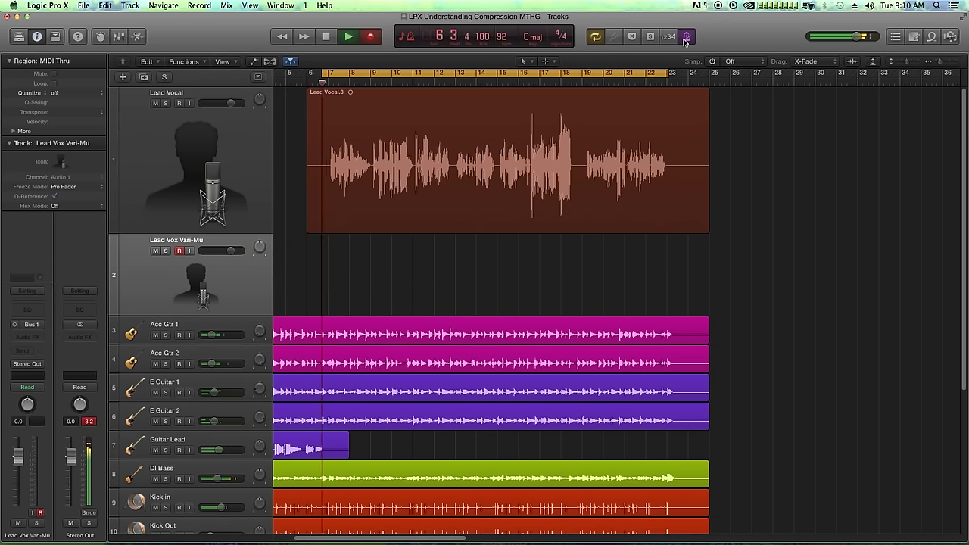
{"action": "key", "text": "r"}
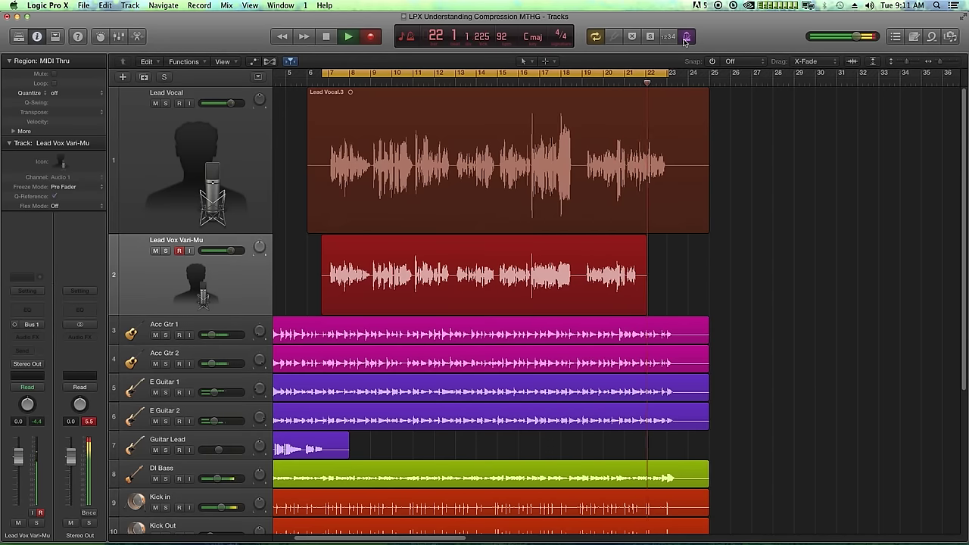
{"action": "key", "text": "c"}
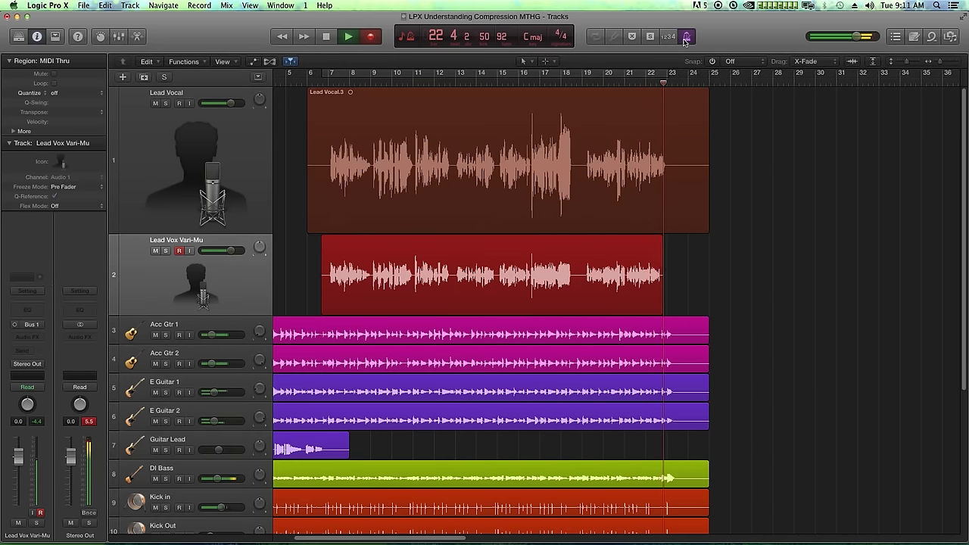
Stop recording, shrink the Lead Vocal track and enlarge the Lead Vox Vari-Mu track
{"action": "key", "text": "space"}
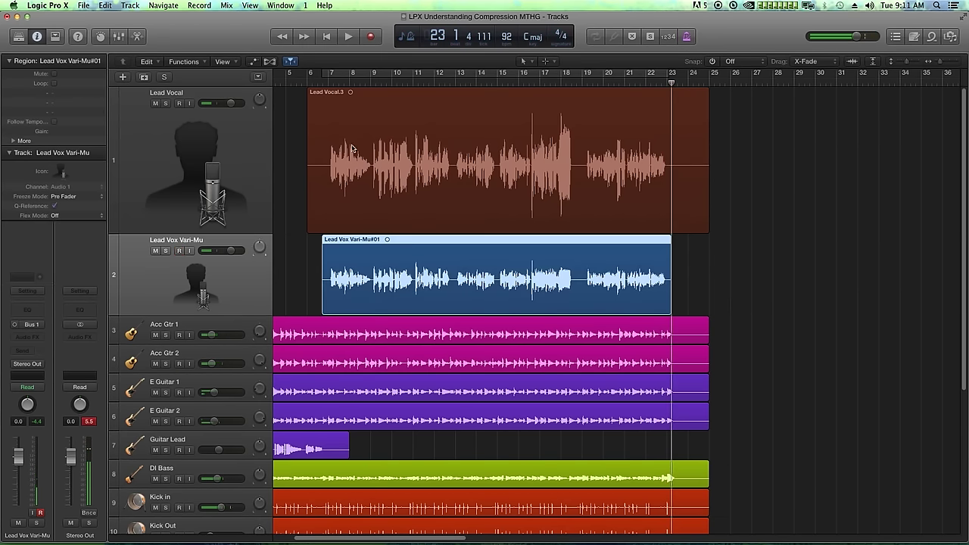
{"action": "left_click", "coordinate": [184, 215]}
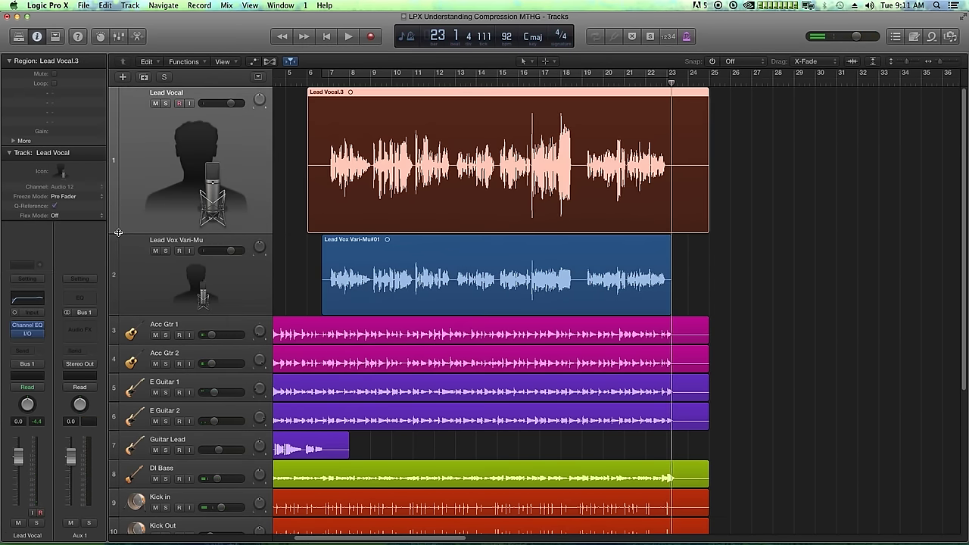
{"action": "left_click_drag", "start_coordinate": [119, 233], "coordinate": [125, 200]}
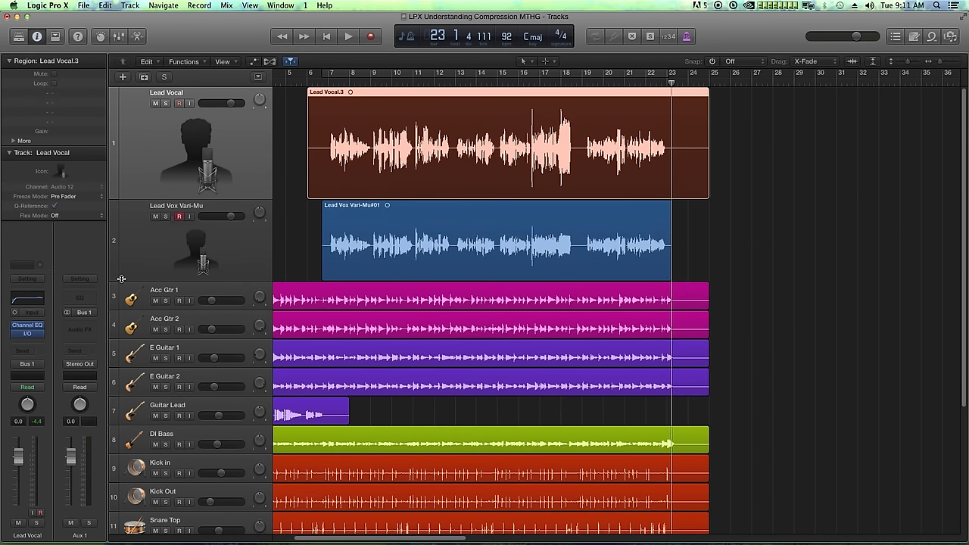
{"action": "left_click_drag", "start_coordinate": [121, 278], "coordinate": [123, 321]}
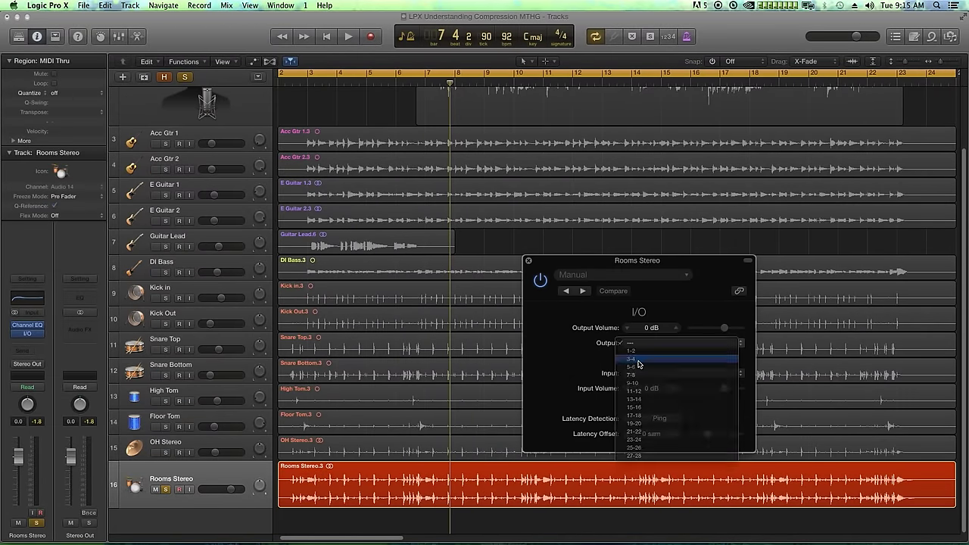
Route the Rooms Stereo I/O plug-in's output and input to channels 3-4
{"action": "left_click", "coordinate": [660, 369]}
{"action": "left_click", "coordinate": [641, 374]}
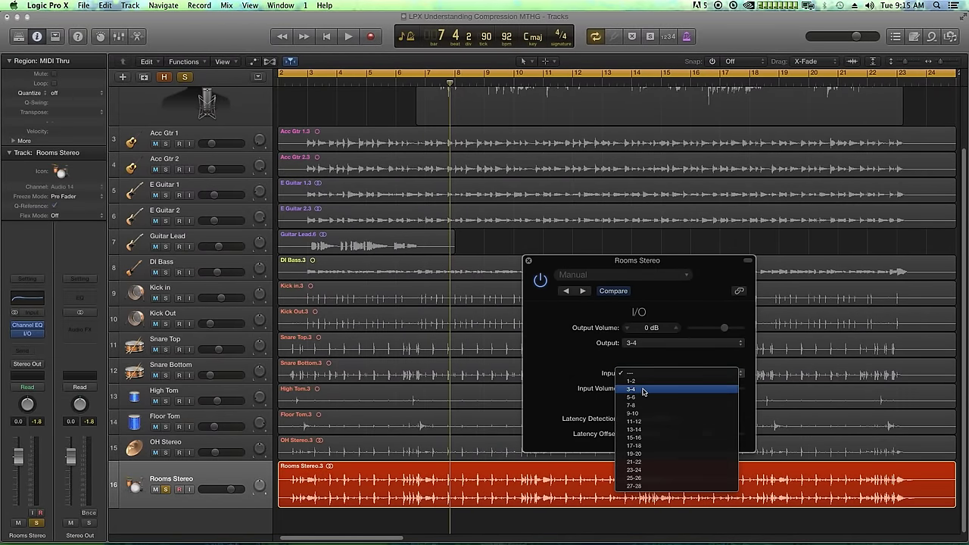
{"action": "left_click", "coordinate": [645, 393]}
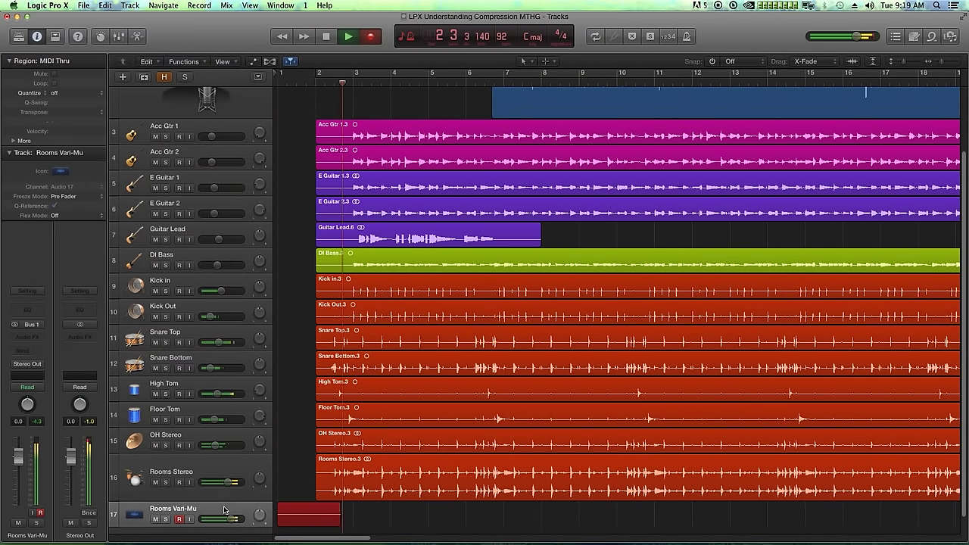
Lower the Rooms Vari-Mu fader to -3.8 dB and reset the Stereo Out peak reading
{"action": "key", "text": "Down"}
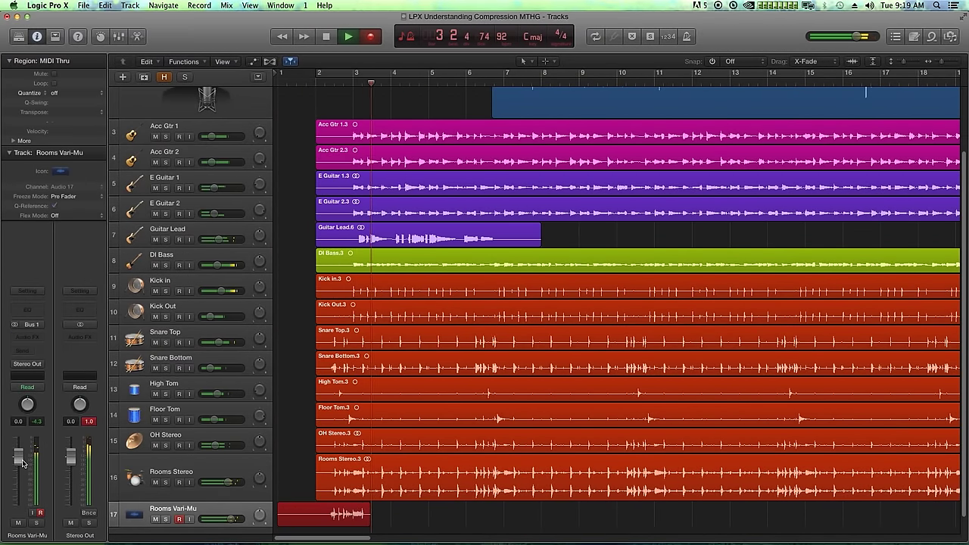
{"action": "left_click_drag", "start_coordinate": [28, 468], "coordinate": [34, 475]}
{"action": "left_click", "coordinate": [87, 421]}
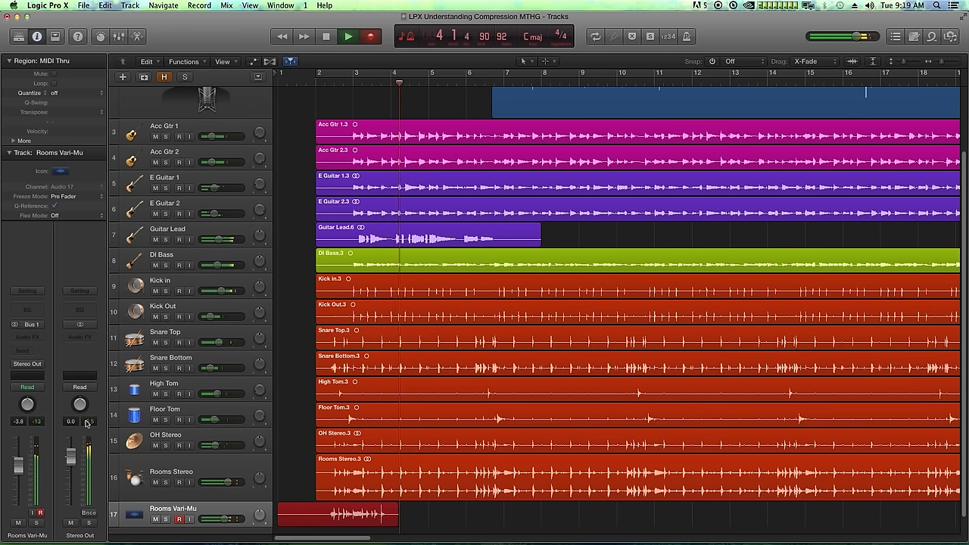
Enlarge the Rooms Vari-Mu track and zoom out to show the whole song
{"action": "scroll", "coordinate": [117, 503], "scroll_direction": "down", "scroll_amount": 1}
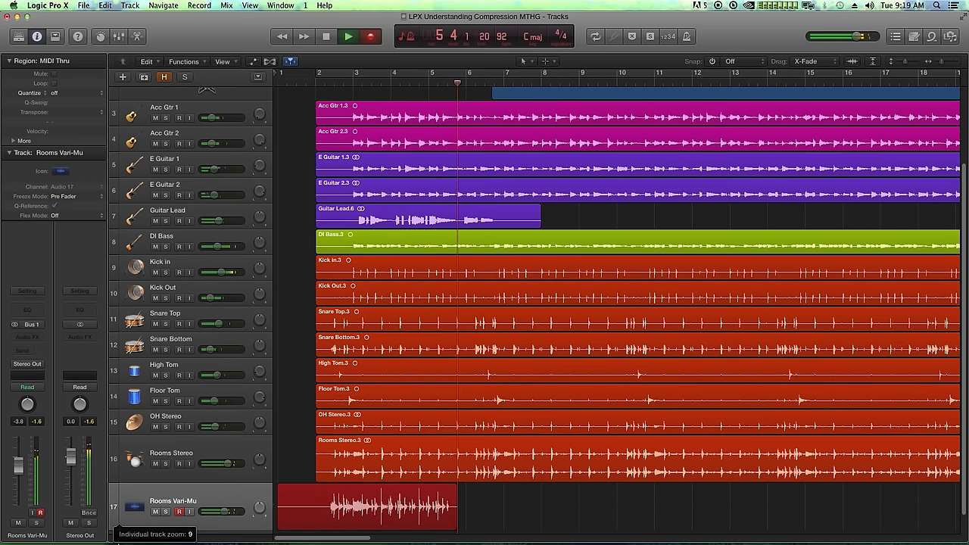
{"action": "scroll", "coordinate": [234, 504], "scroll_direction": "down", "scroll_amount": 1}
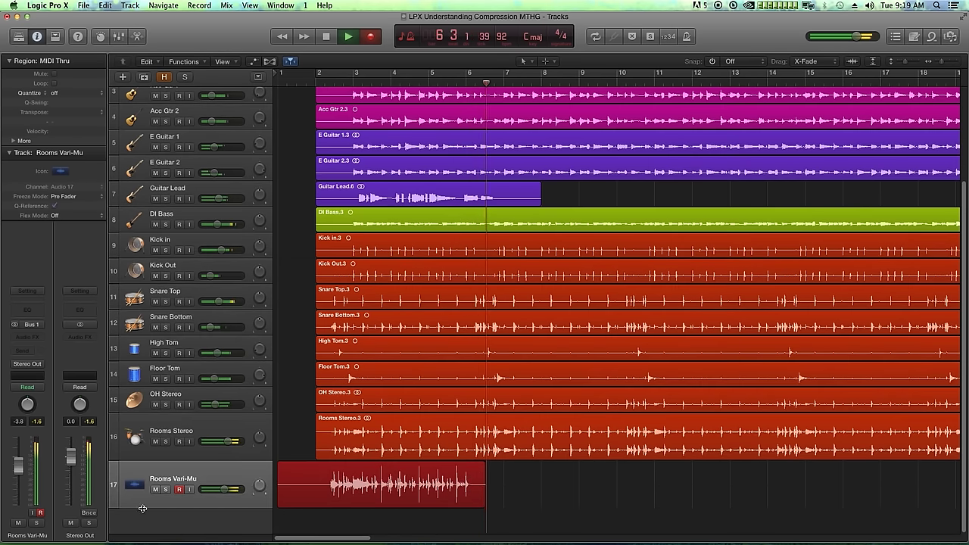
{"action": "left_click_drag", "start_coordinate": [131, 509], "coordinate": [130, 530]}
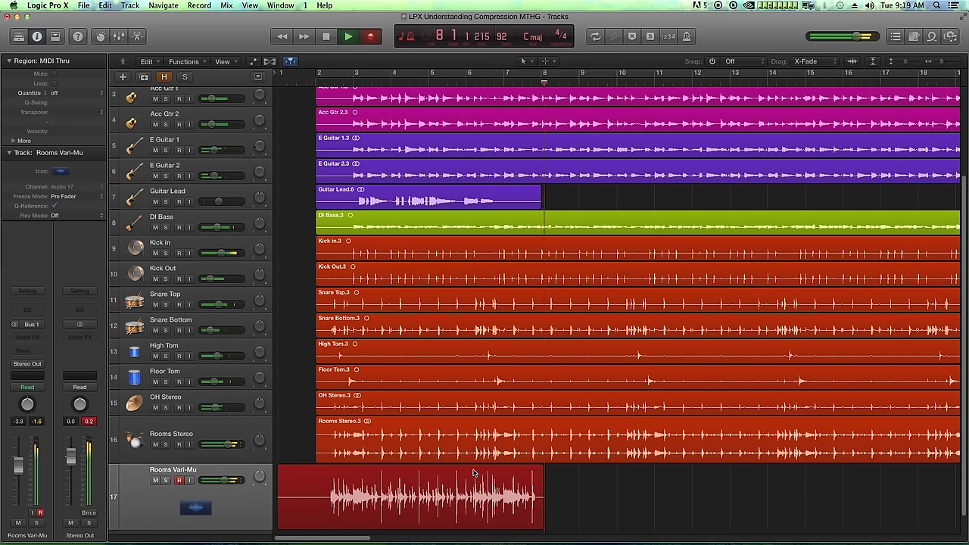
{"action": "key", "text": "super+Left"}
{"action": "key", "text": "super+Left"}
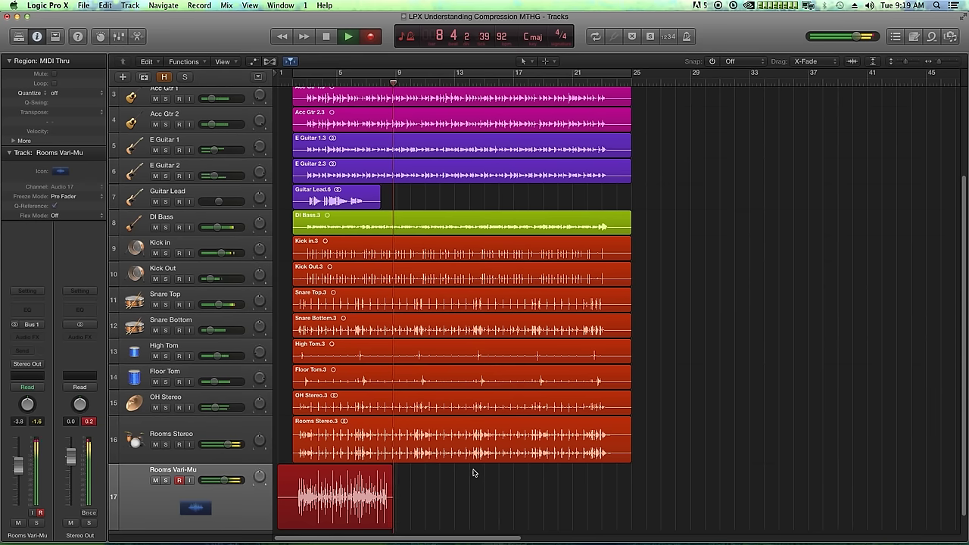